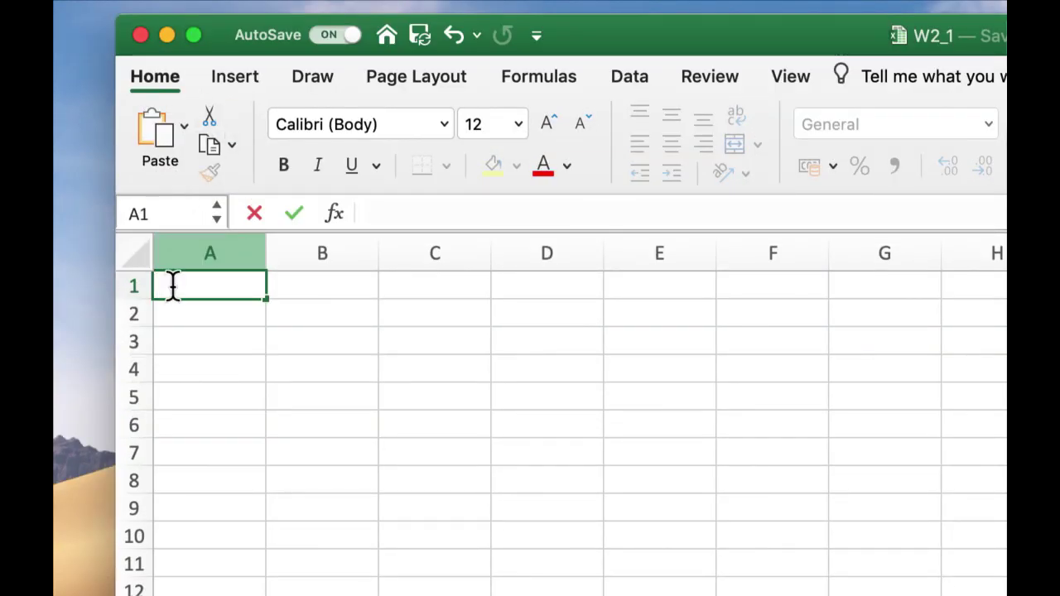
Step: Enter Cell in A1 and select columns A, B, C and D one at a time
text(Cell)
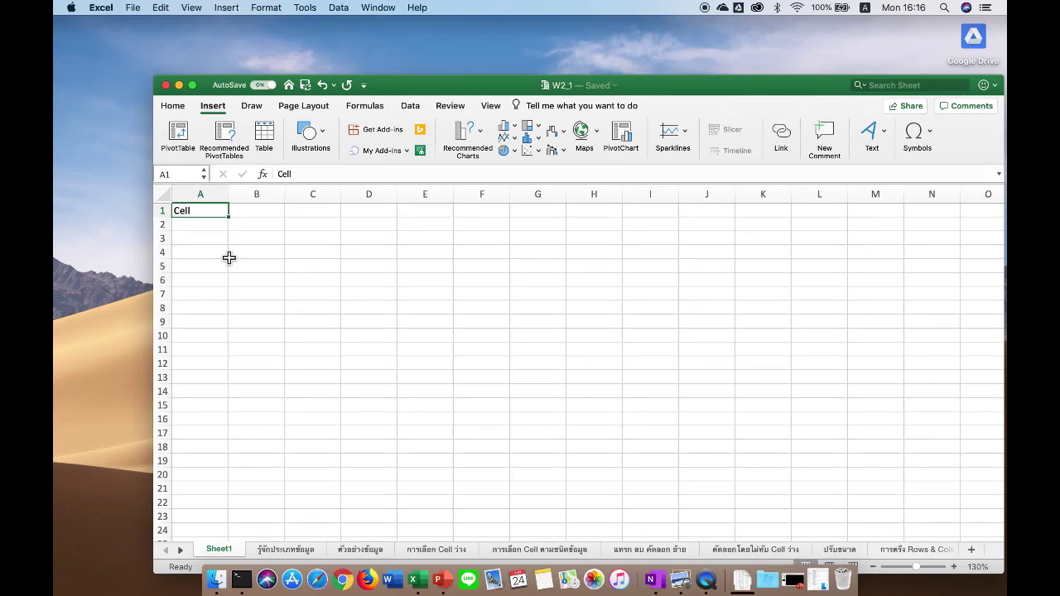
click(208, 196)
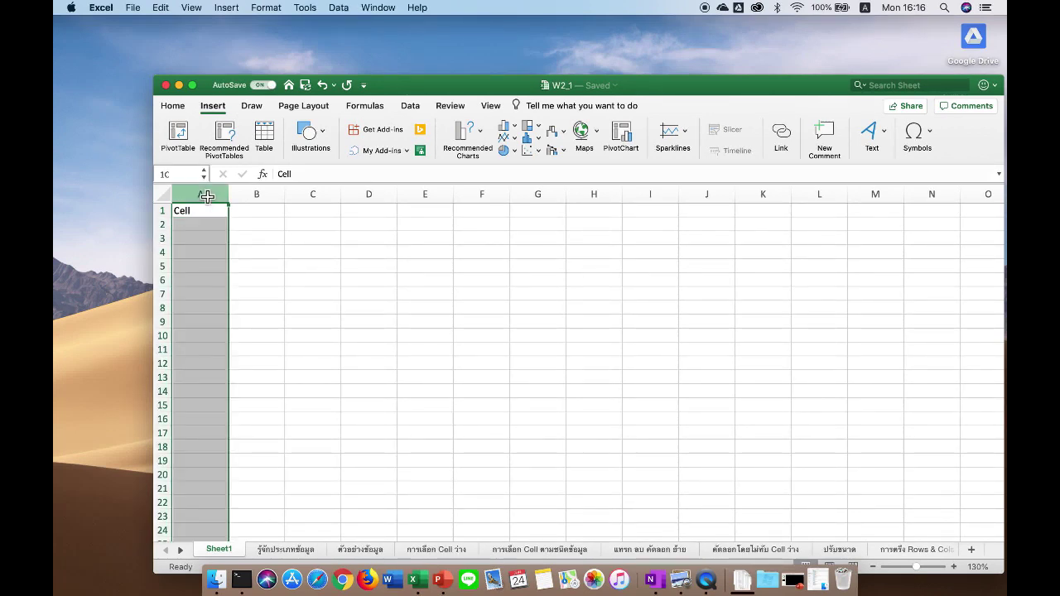
click(255, 195)
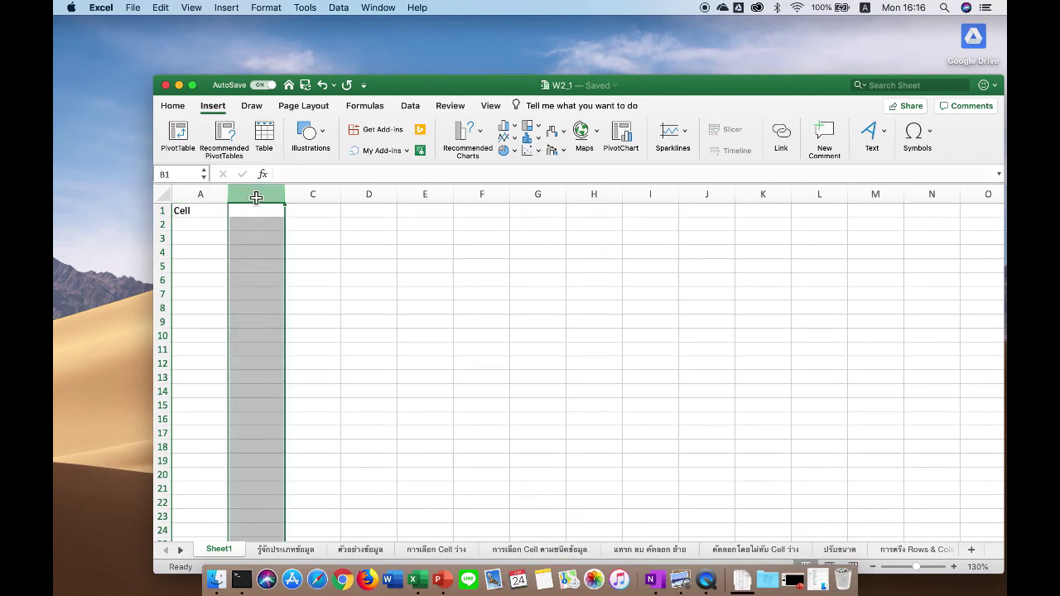
click(314, 197)
click(363, 198)
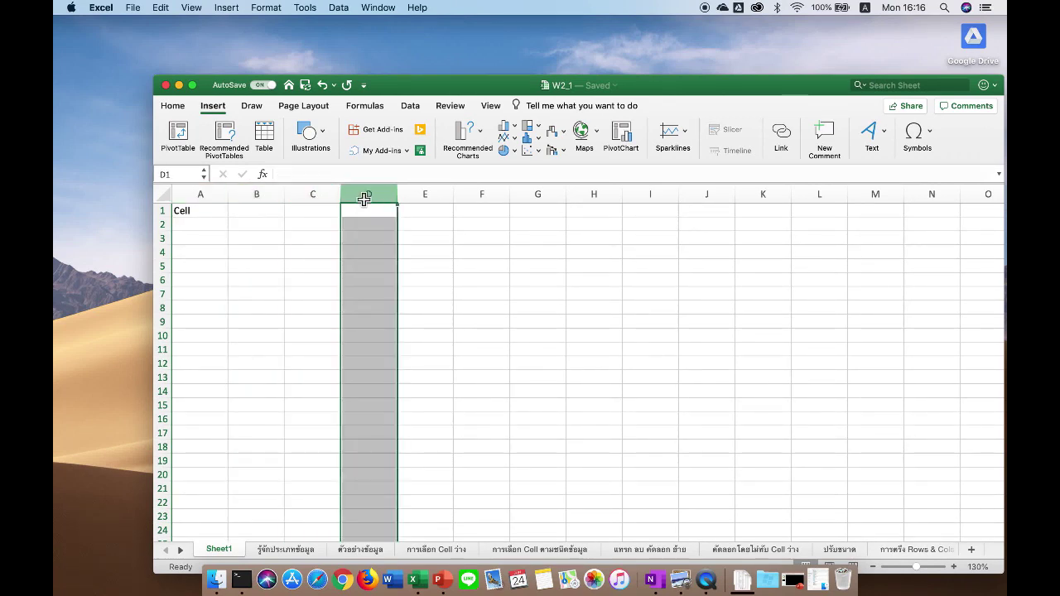
Step: Go from A1 to the last column of row 1 and enter 16384 in cell XFD1
click(201, 215)
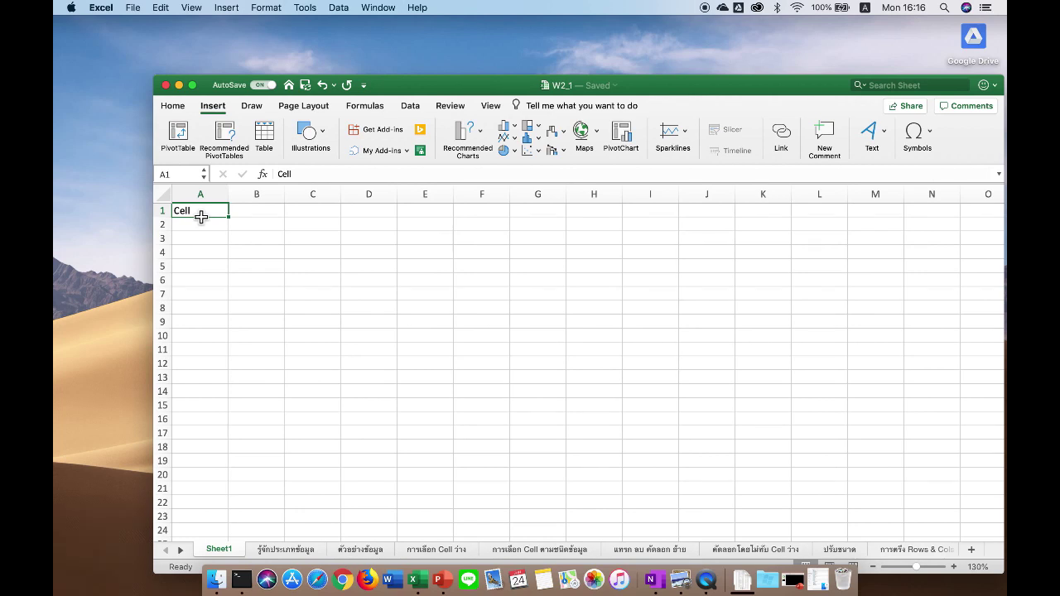
key(ctrl+Right)
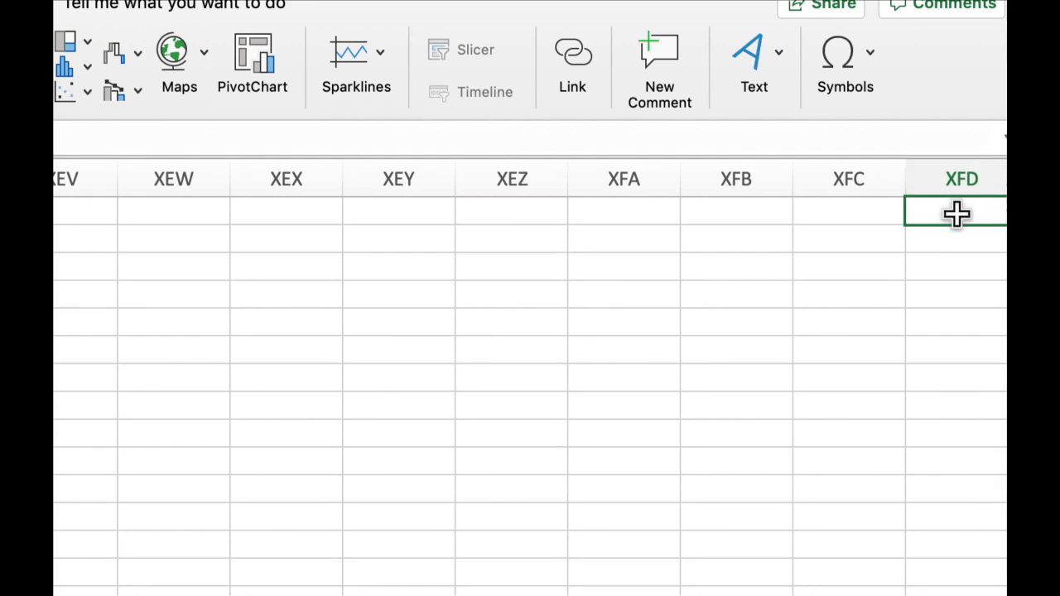
text(16)
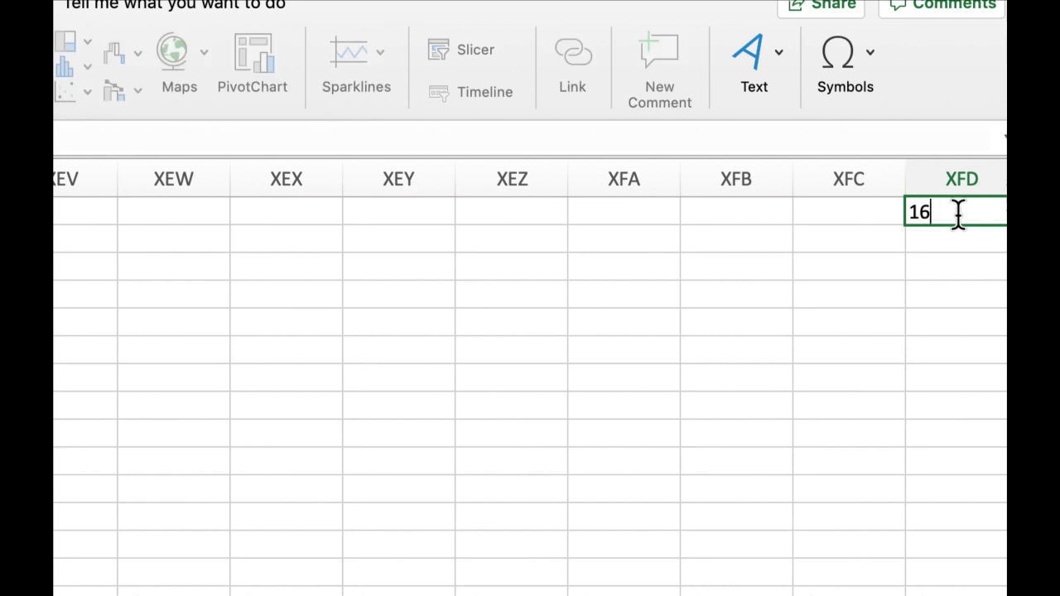
text(384)
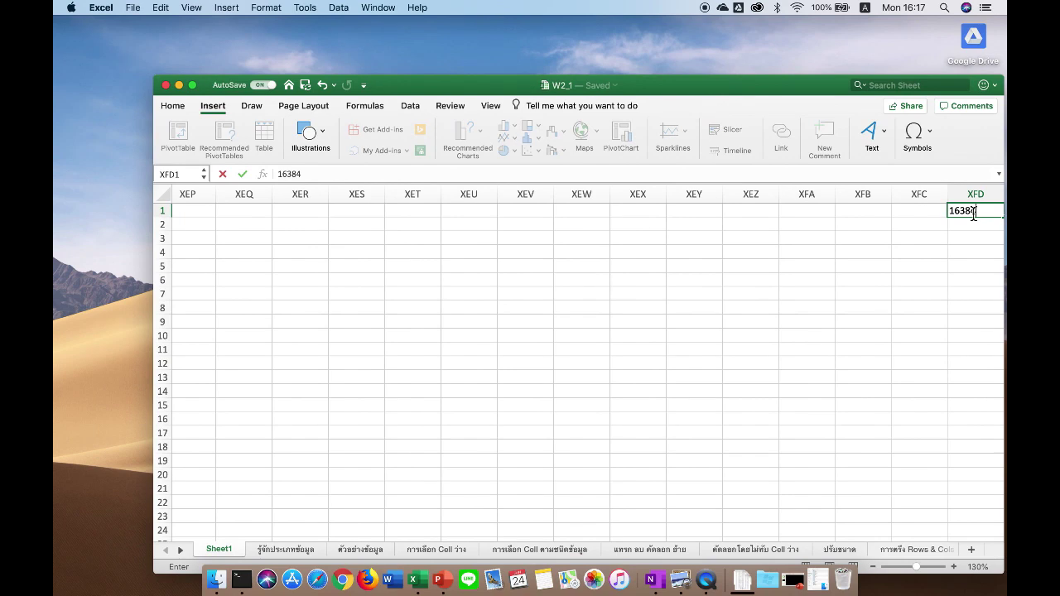
key(Return)
Step: Return to cell A1 and select rows 1, 2, 3 and 4 one at a time
key(ctrl+Home)
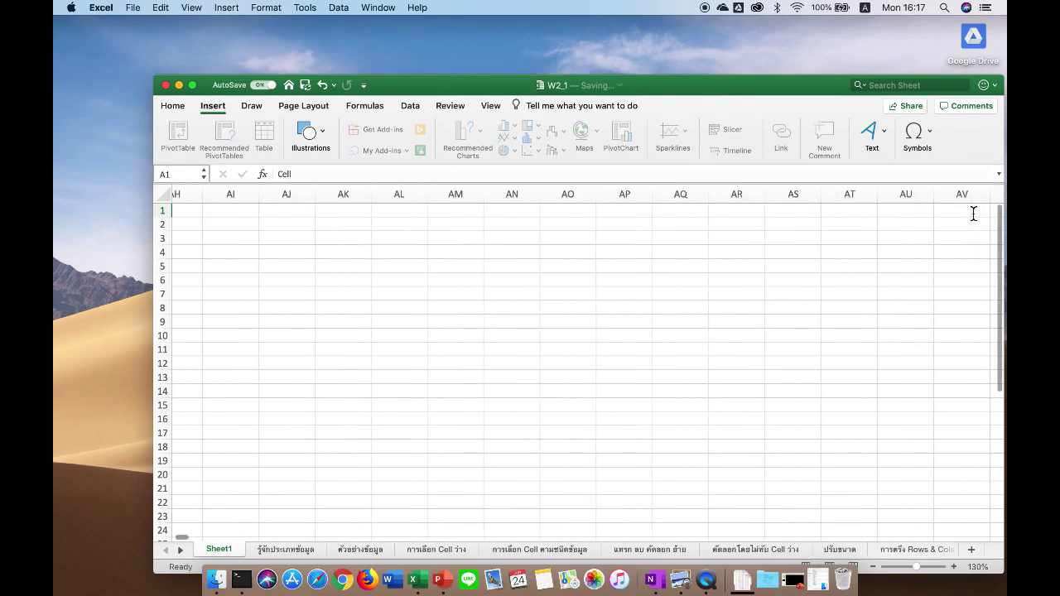
click(162, 211)
click(165, 225)
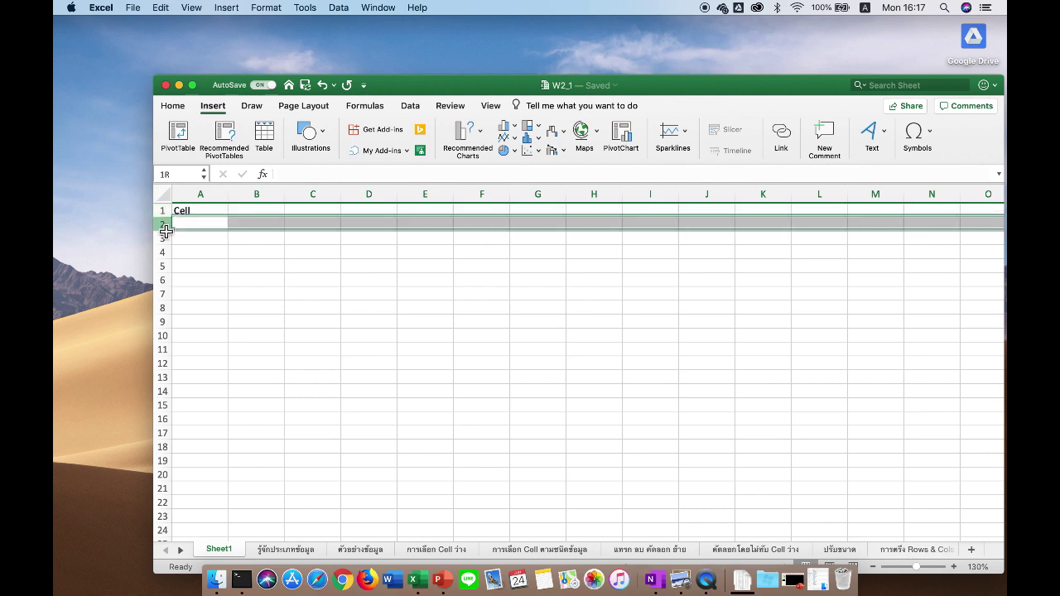
click(165, 239)
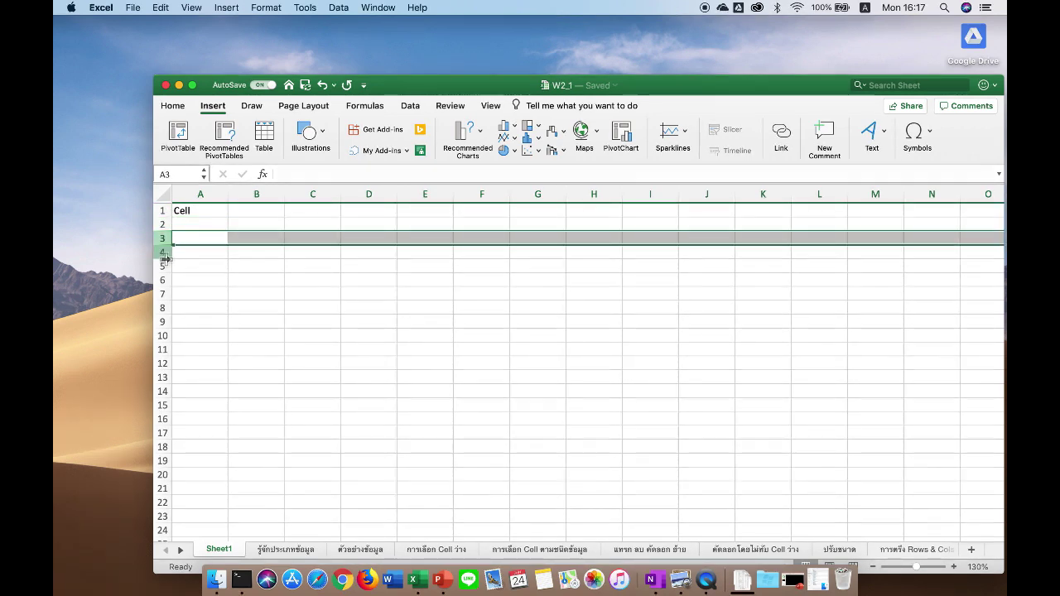
click(163, 252)
click(168, 273)
click(166, 274)
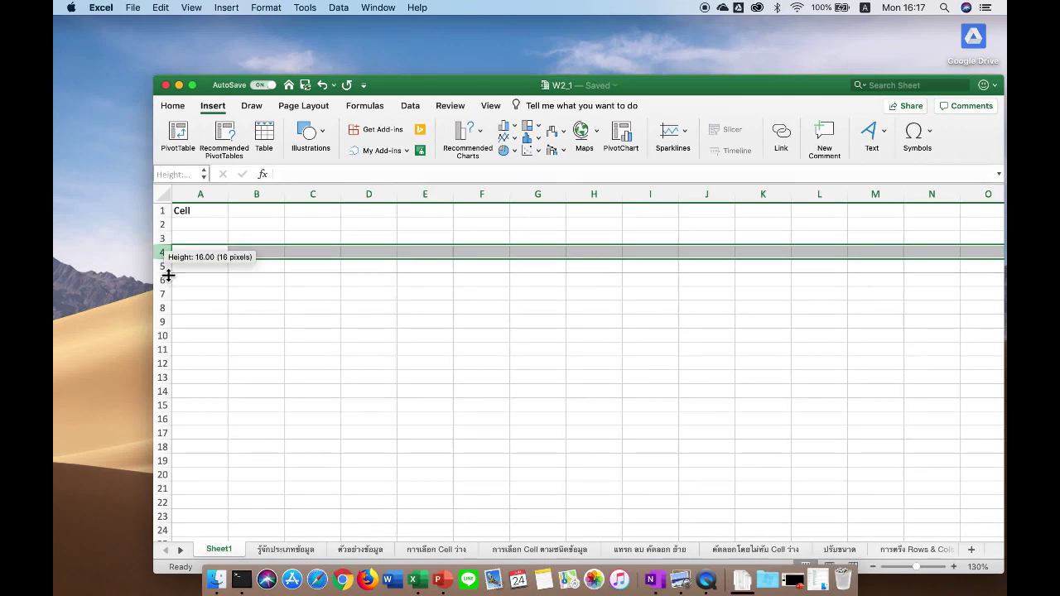
Step: Go to the end of column A and select the sheet's last row and its first cell, A1048576
click(187, 255)
key(super+Down)
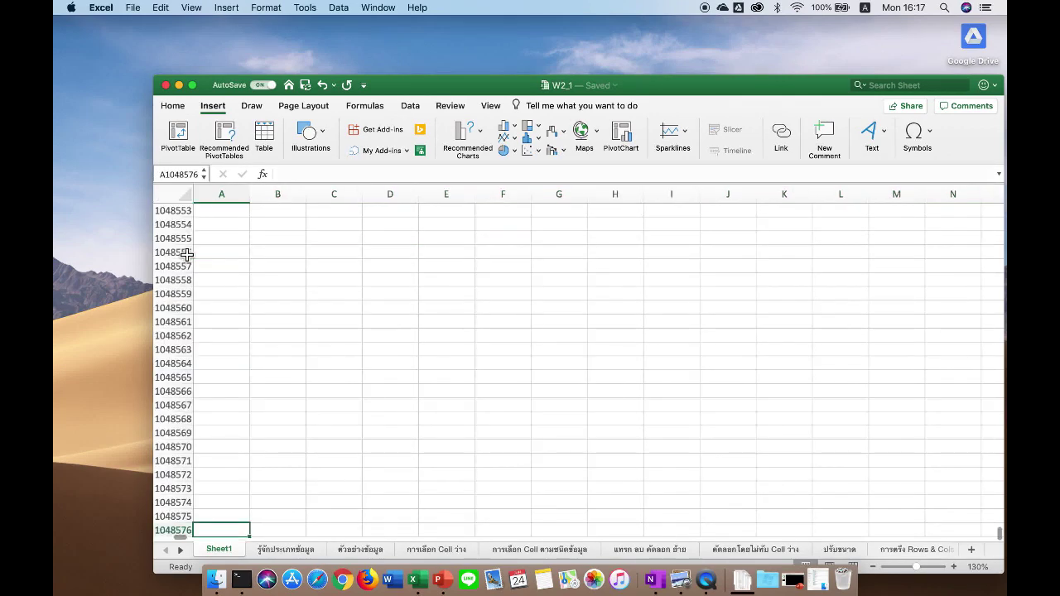
scroll(232, 459, down, 3)
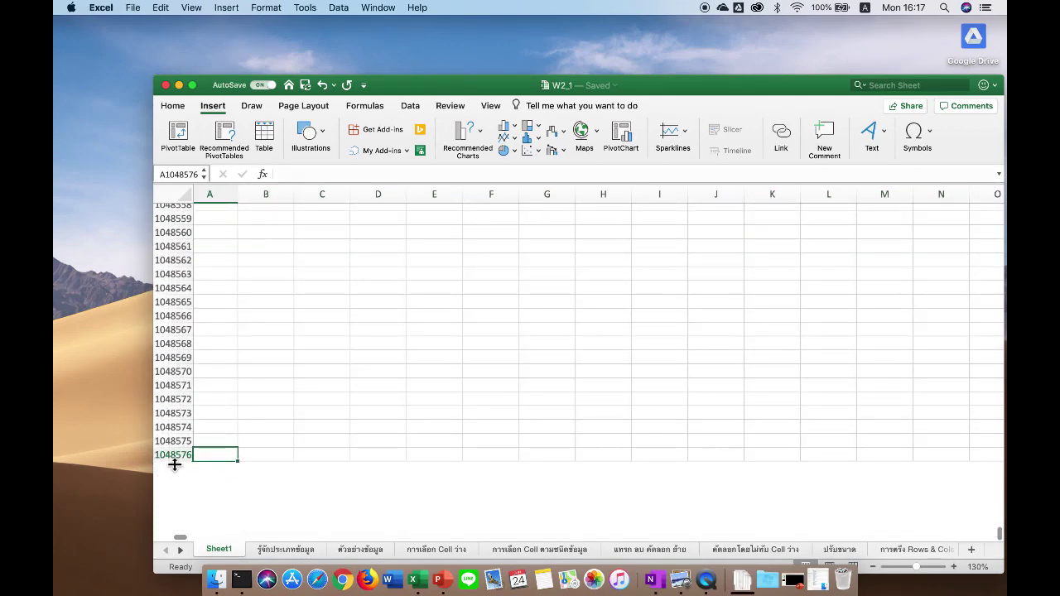
click(172, 454)
click(215, 457)
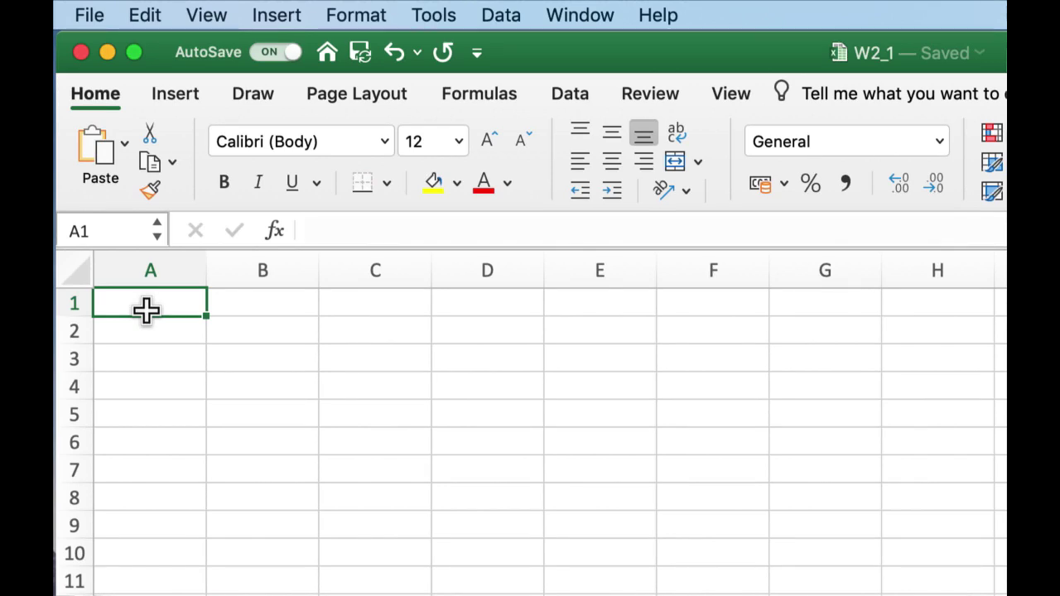
Step: Enter the text ข้อความ in cell A1 of the blank sheet
double_click(146, 309)
text(ข่อความ)
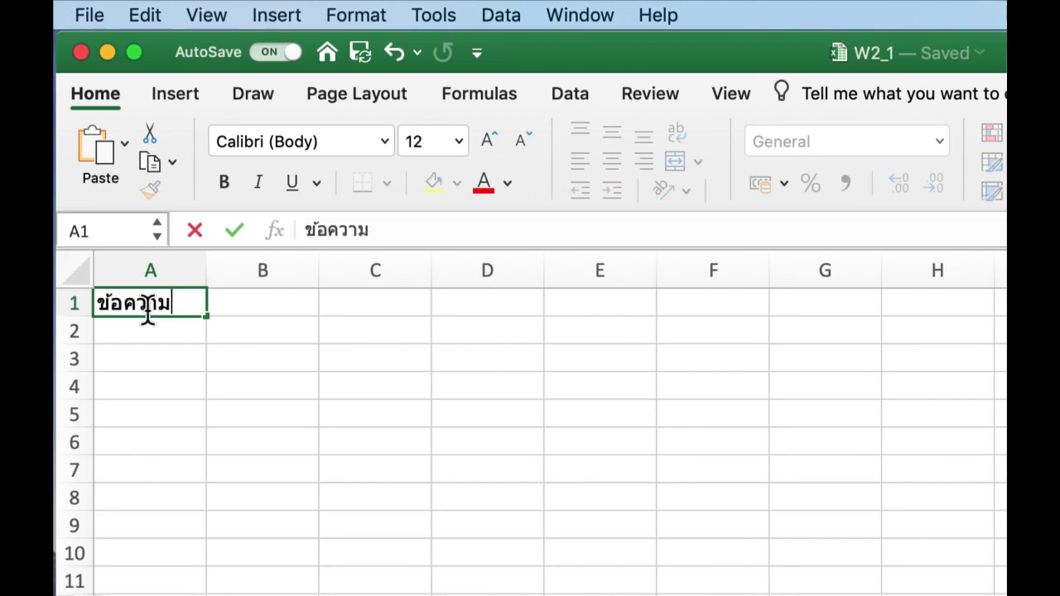
key(Return)
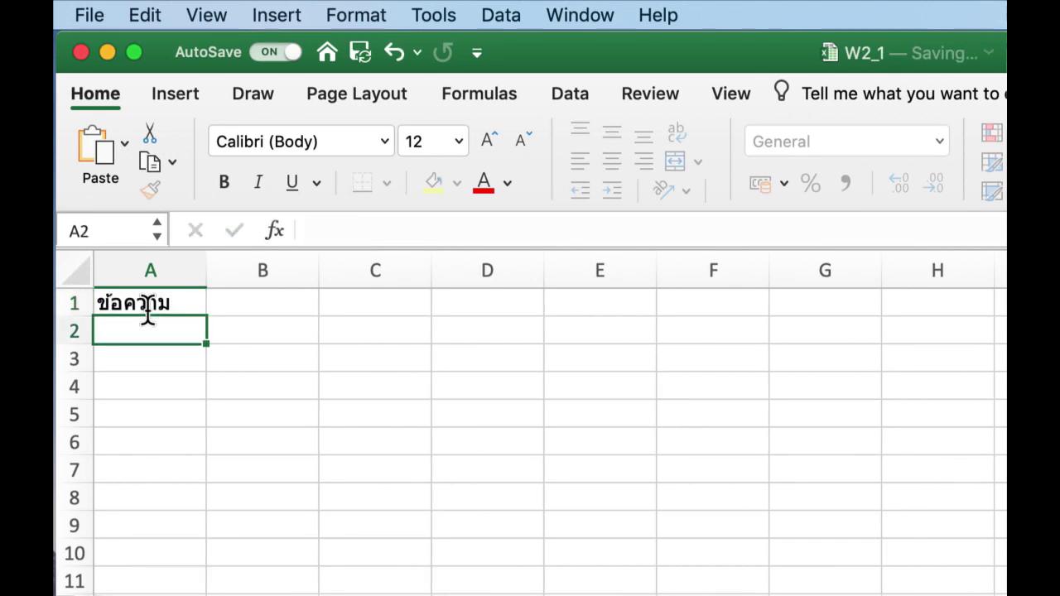
Step: Enter the person's first name in Thai in cell A2
text(ศ)
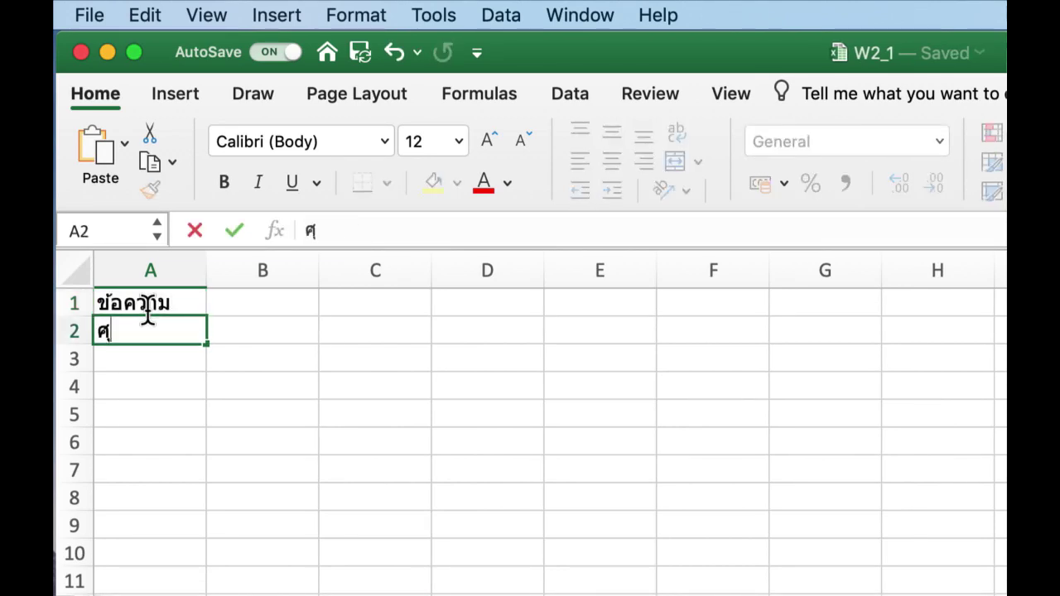
text(ุภชานัน)
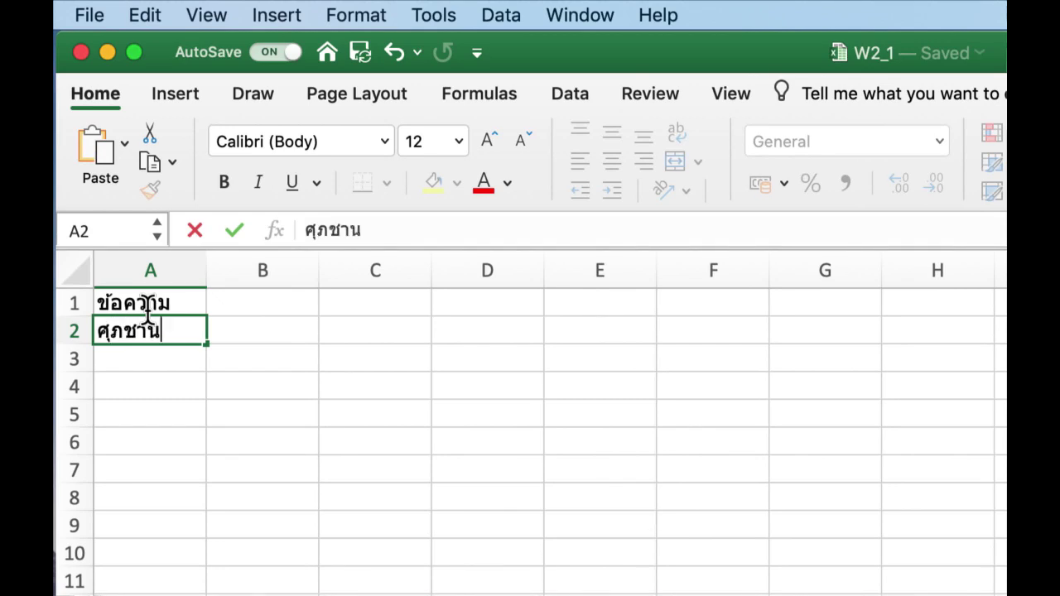
key(BackSpace)
text(นท์)
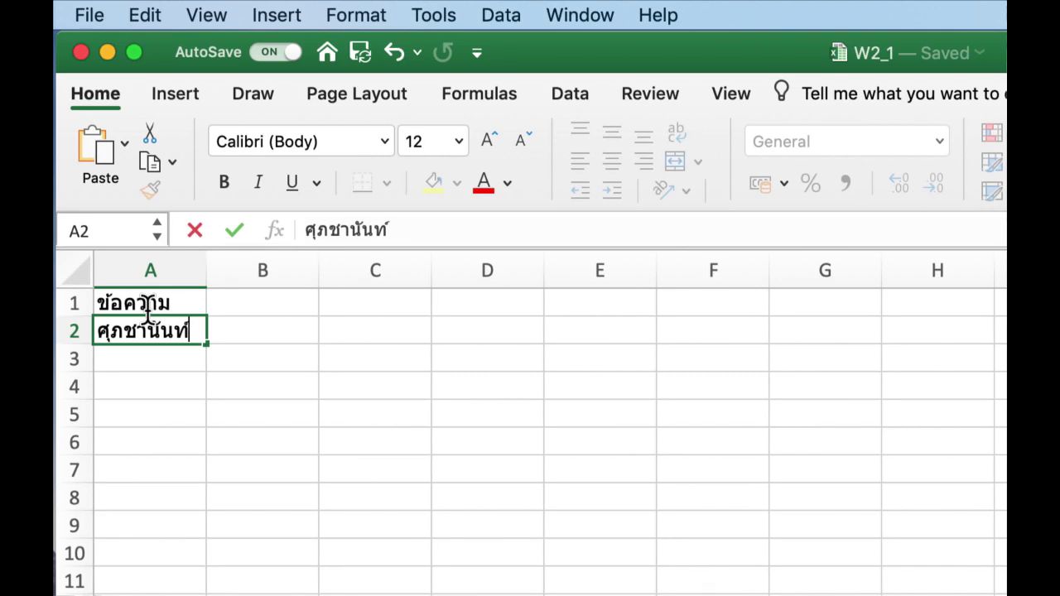
key(Return)
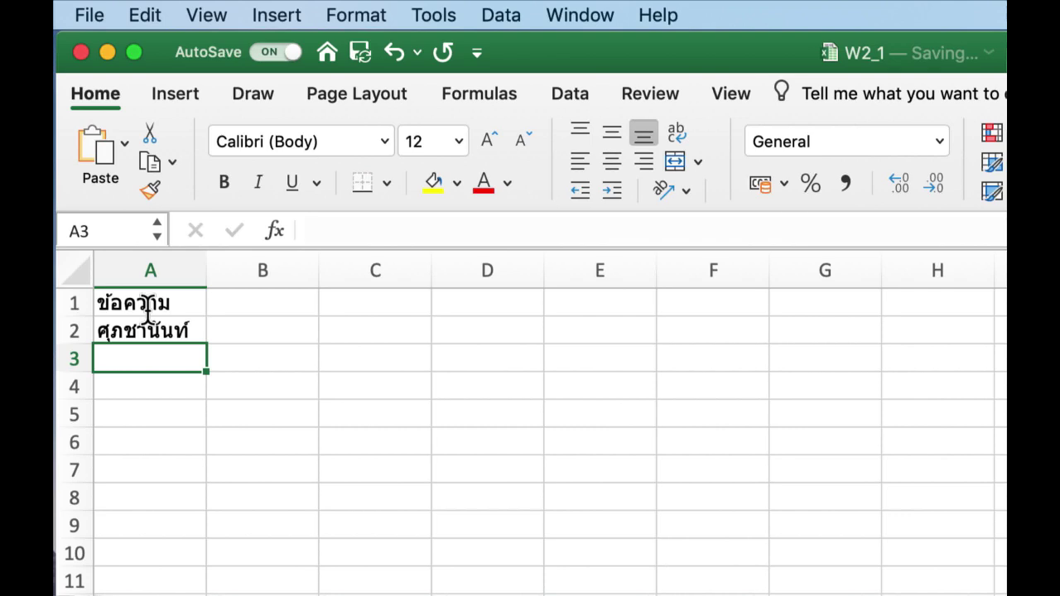
Step: Enter '234567 in cell A3, with the leading apostrophe storing the number as text
text(')
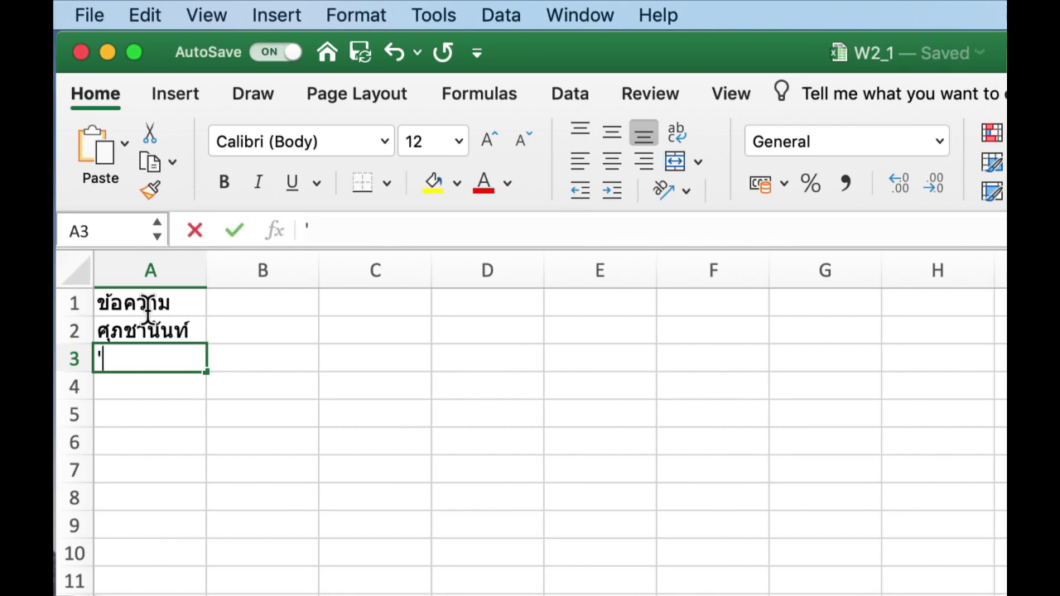
text(234567)
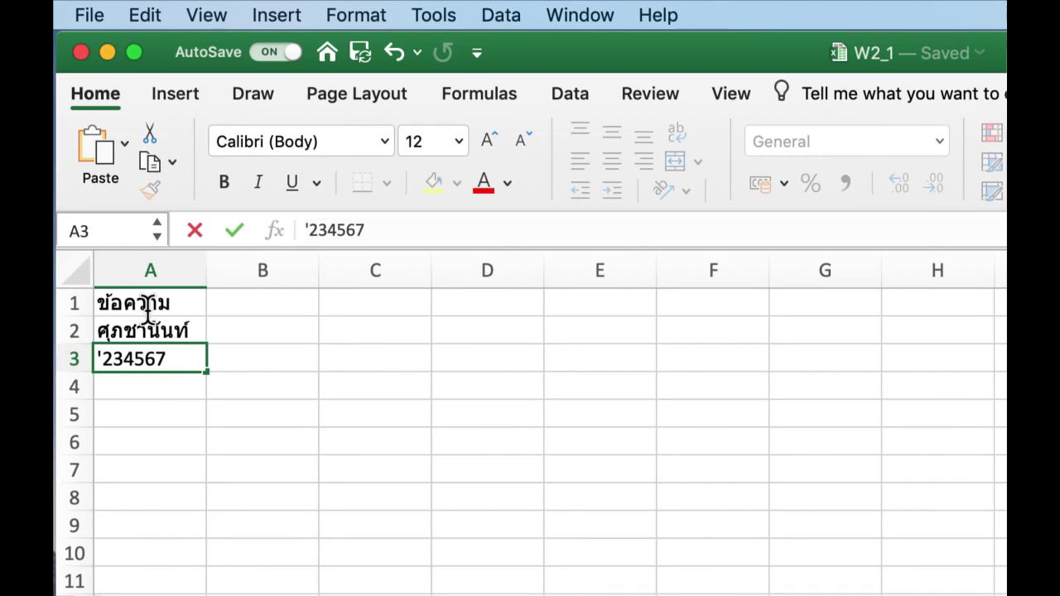
key(Return)
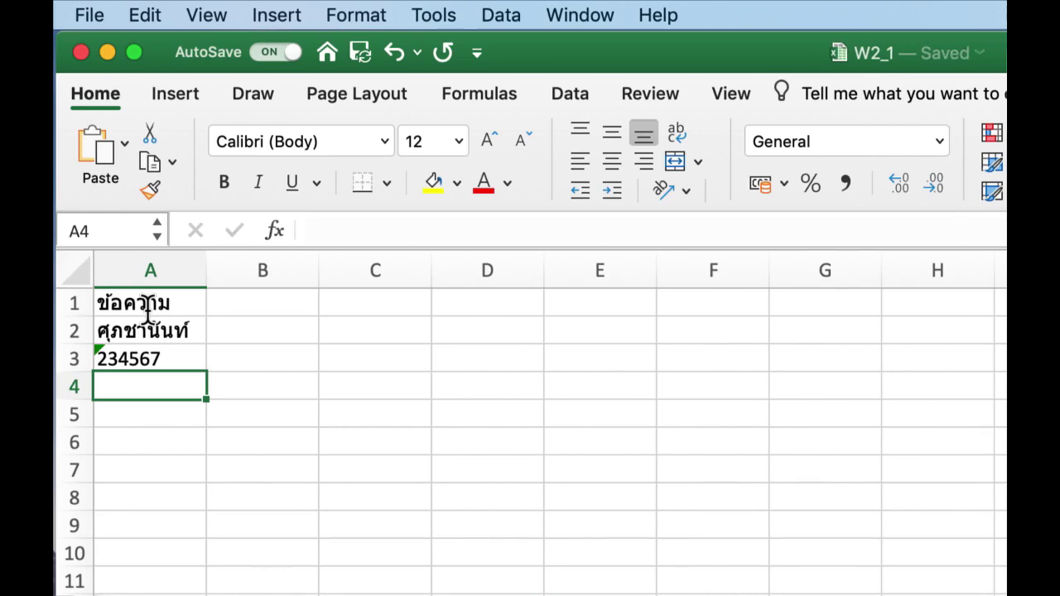
Step: Enter 234567 as a plain number in cell A4
text(23)
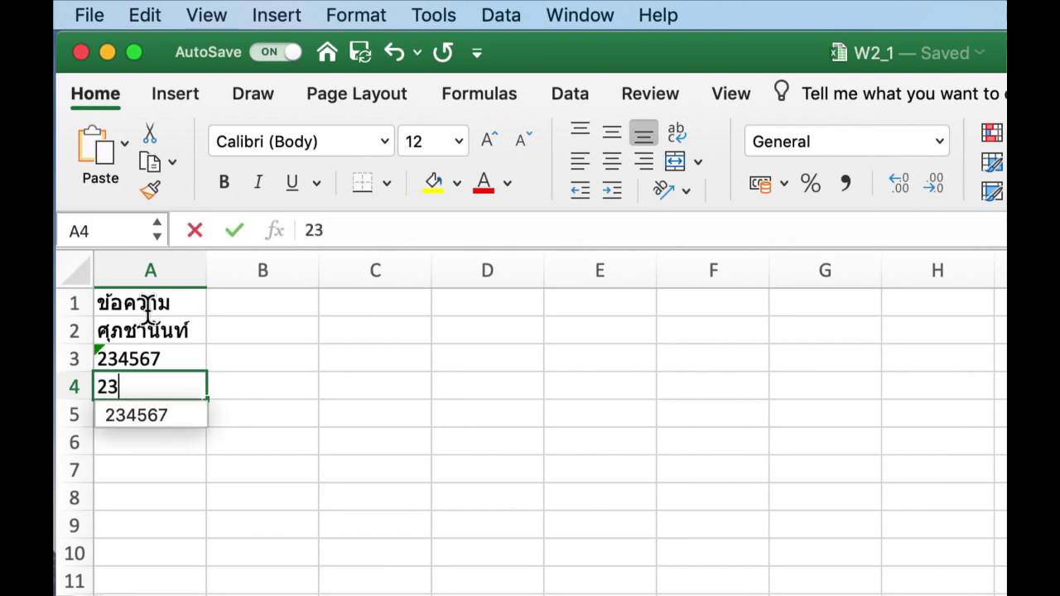
key(Down)
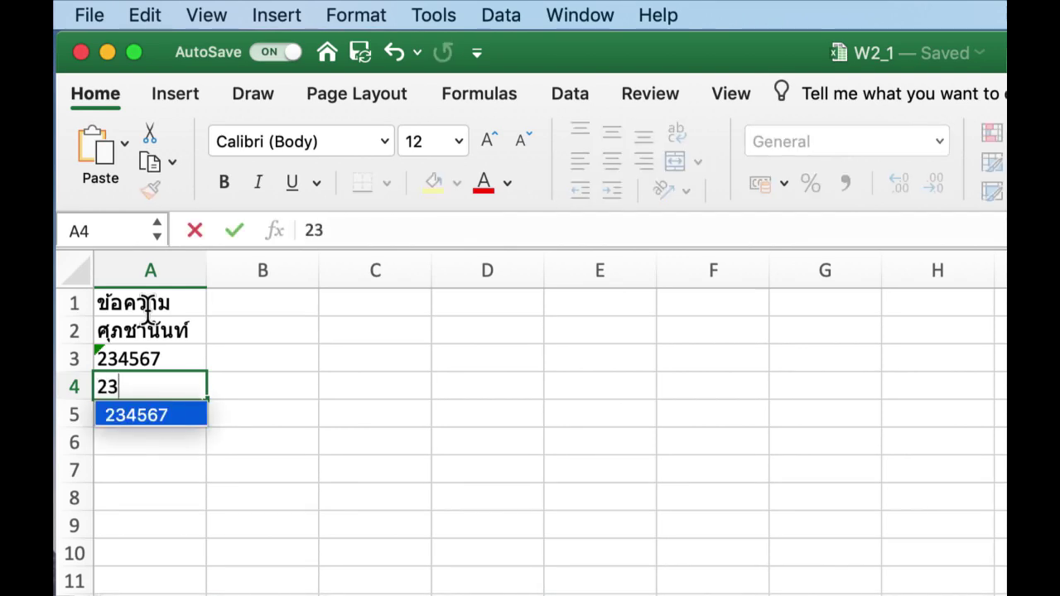
key(Return)
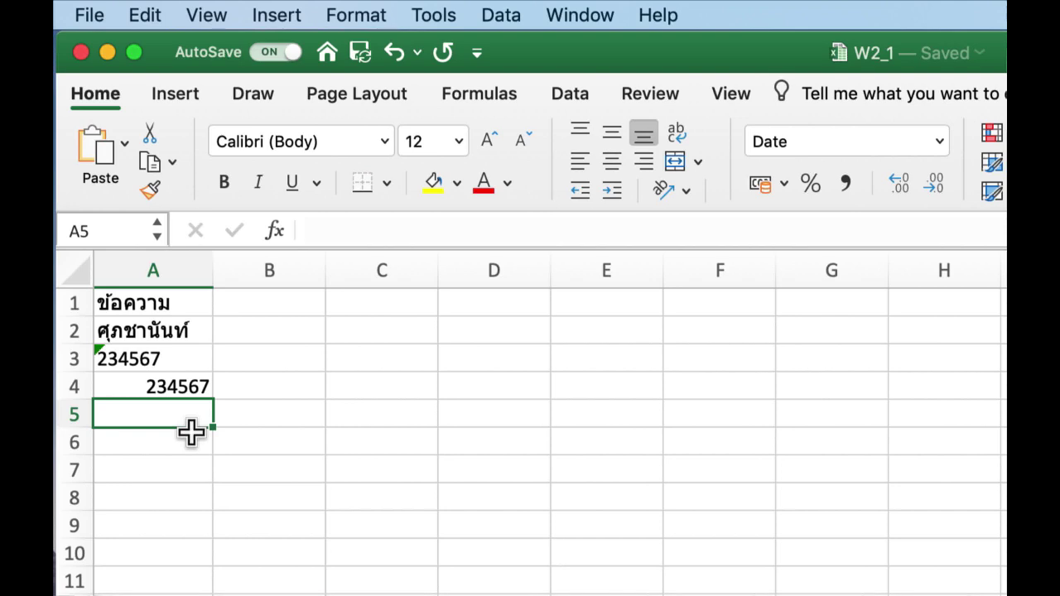
Step: Enter the date 01/06/2019 in cell A5
double_click(157, 420)
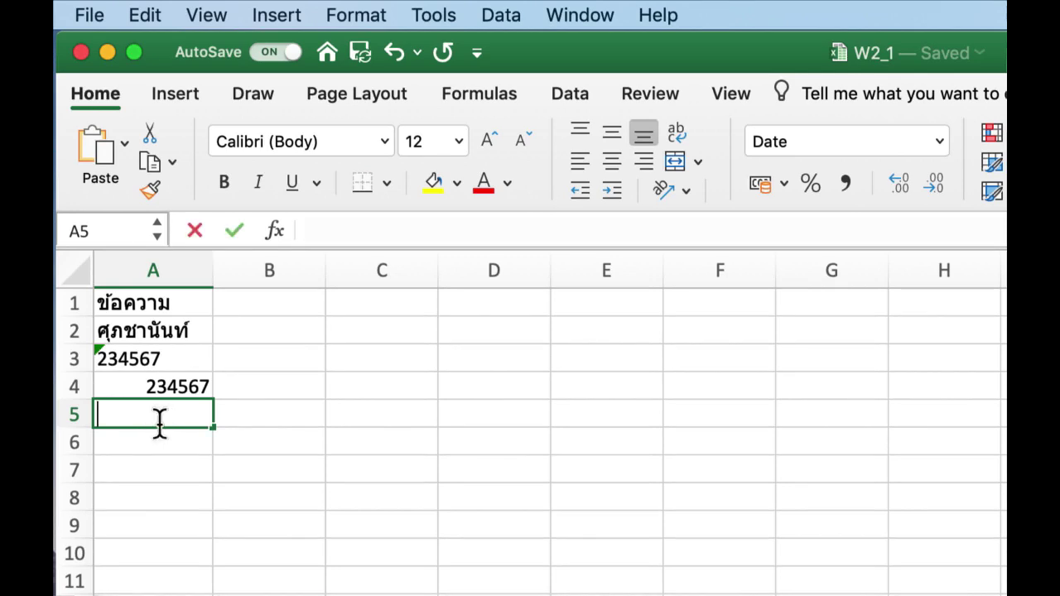
text(01)
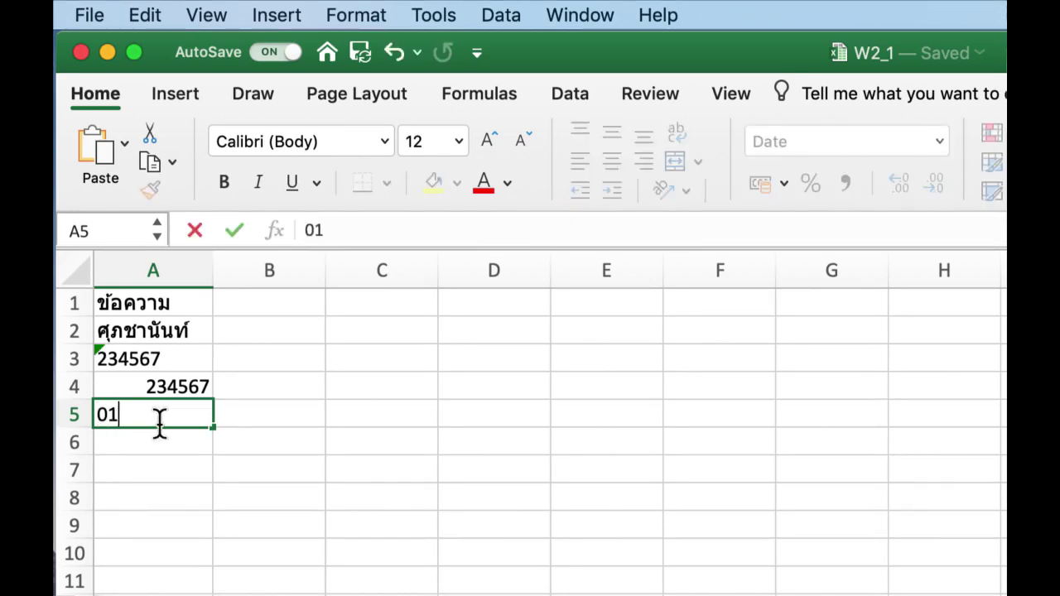
text(/06/)
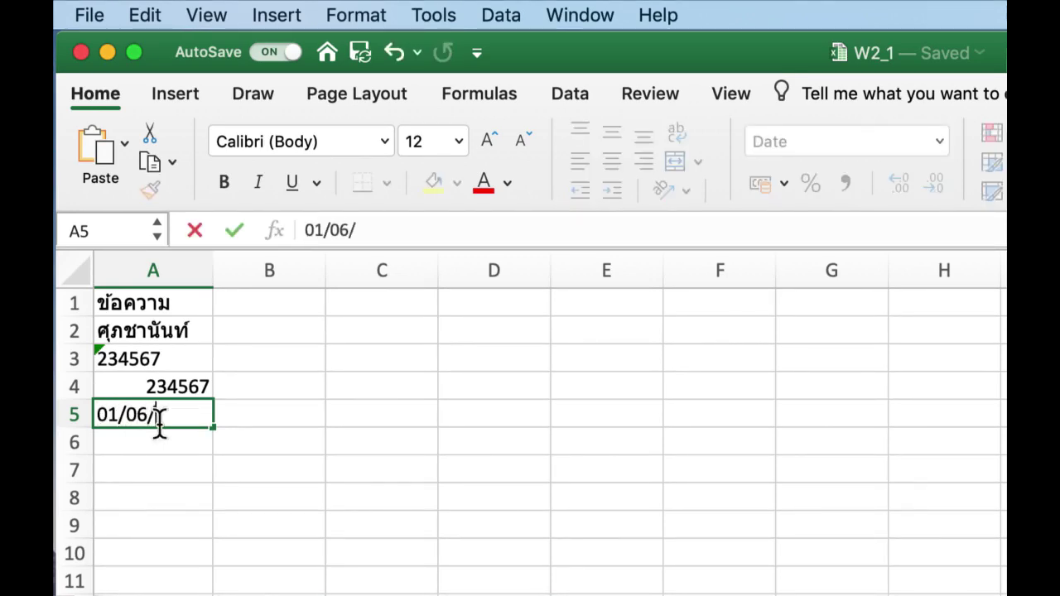
text(2019)
key(Return)
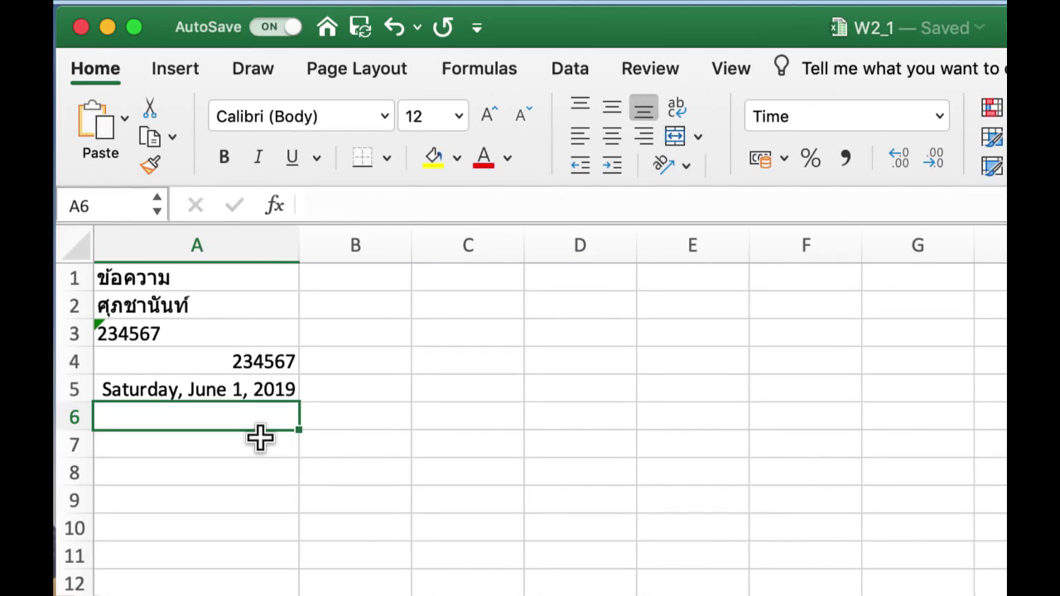
Step: Enter the time 16:30 in cell A6
double_click(253, 419)
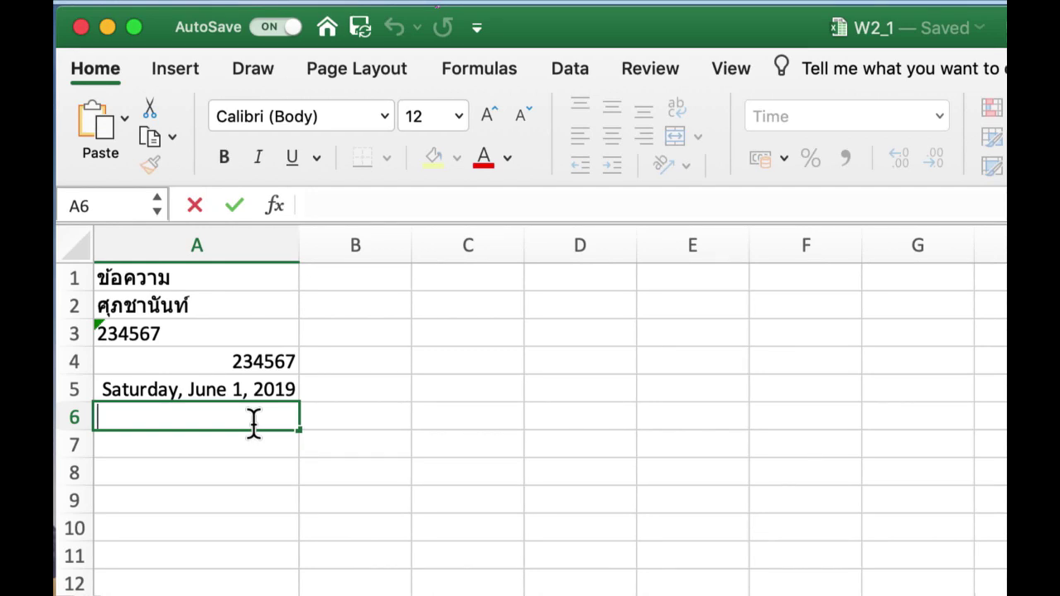
text(16:30)
key(Return)
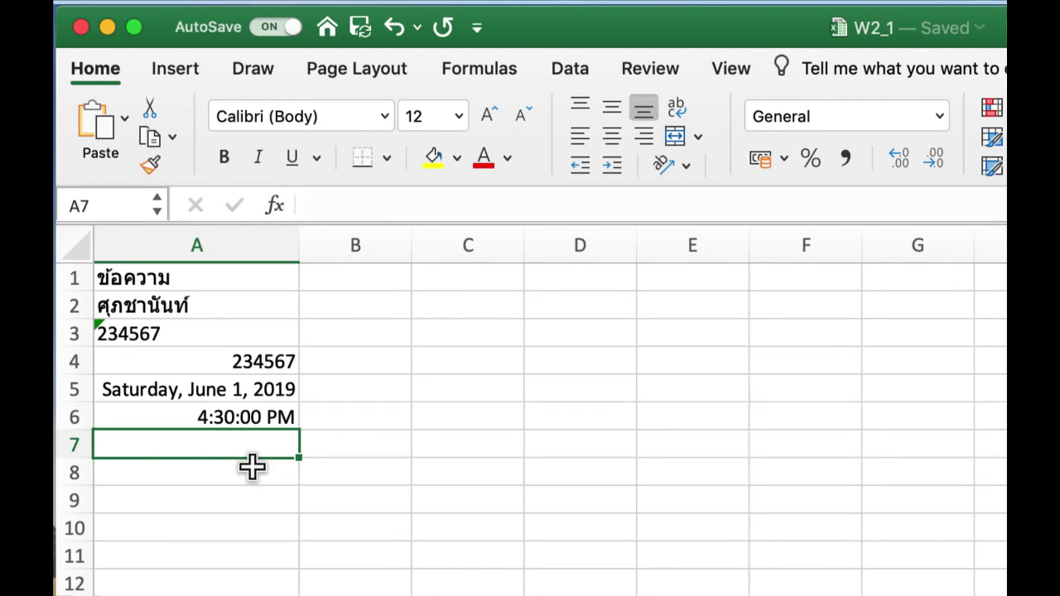
Step: Enter the formula =12+45 in cell A7
text(=)
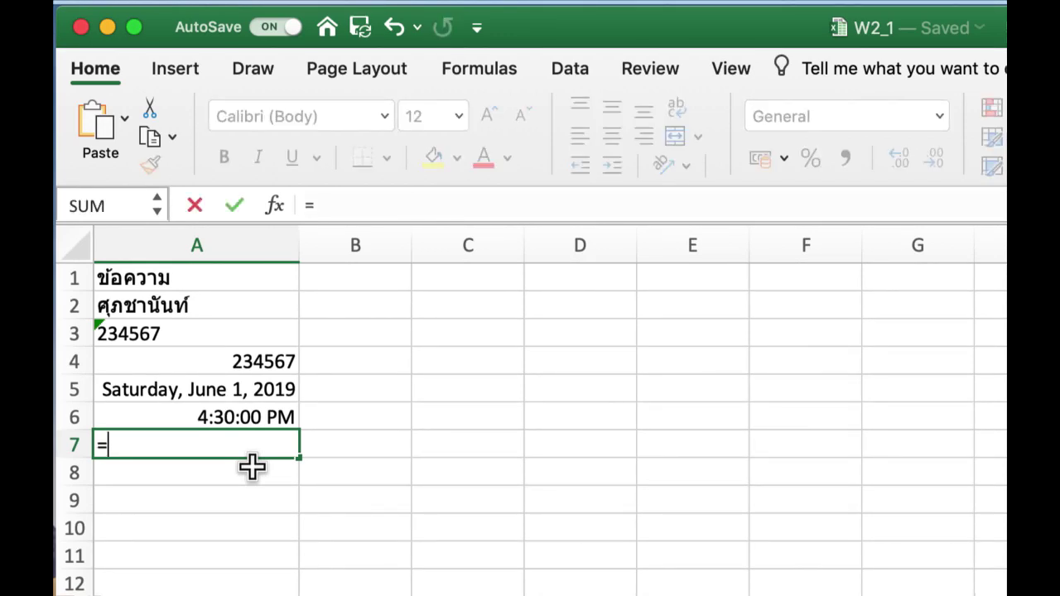
text(12+45)
key(Return)
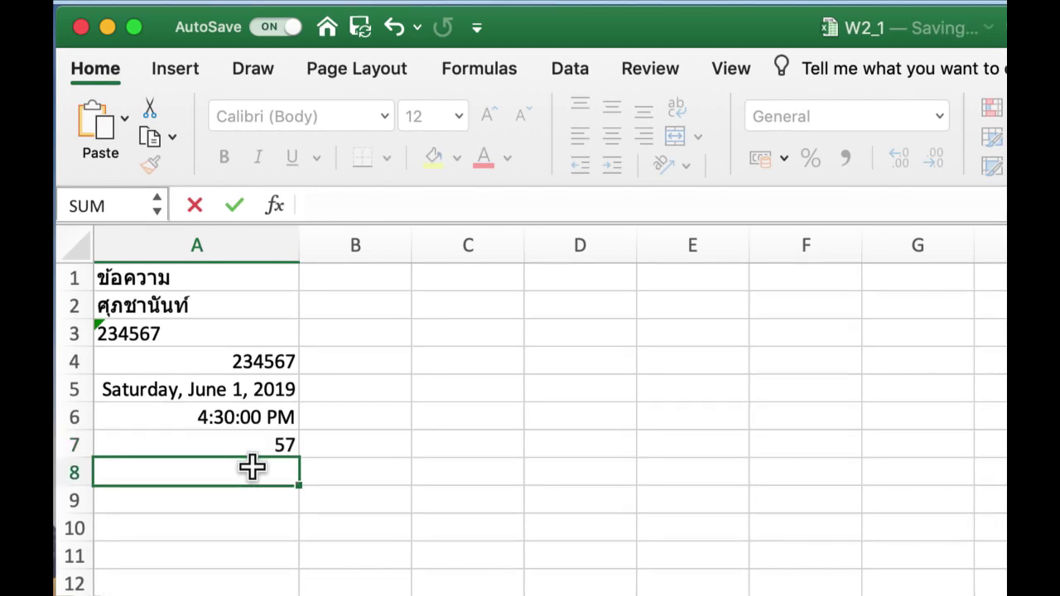